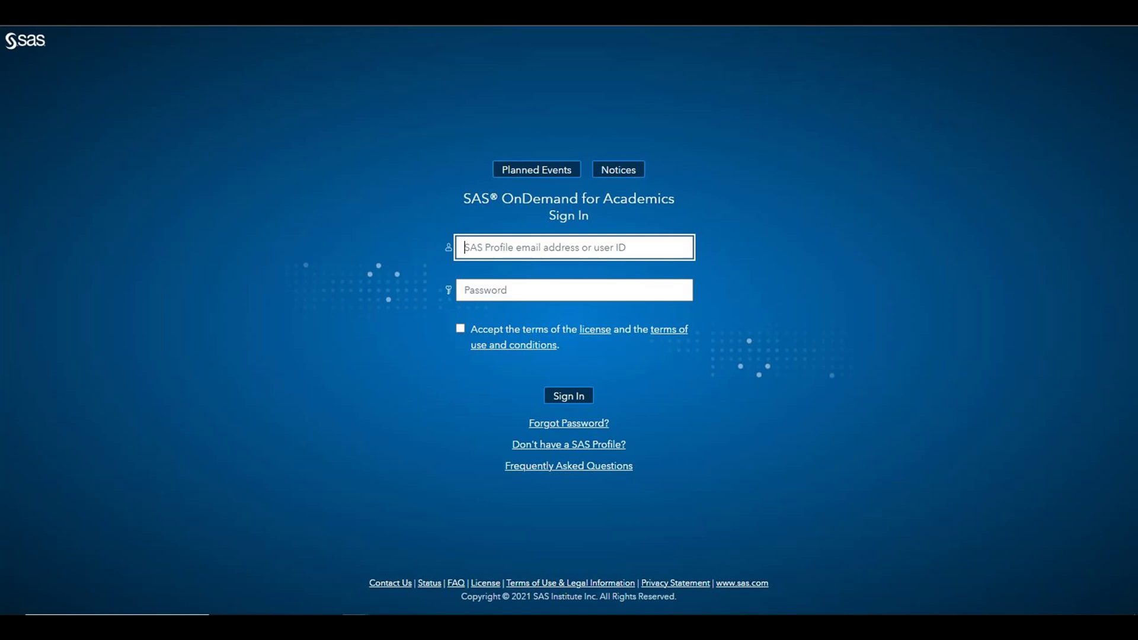
- Begin a new SAS profile with Customer/User affiliation and organization Statistical Academy
left_click(567, 447)
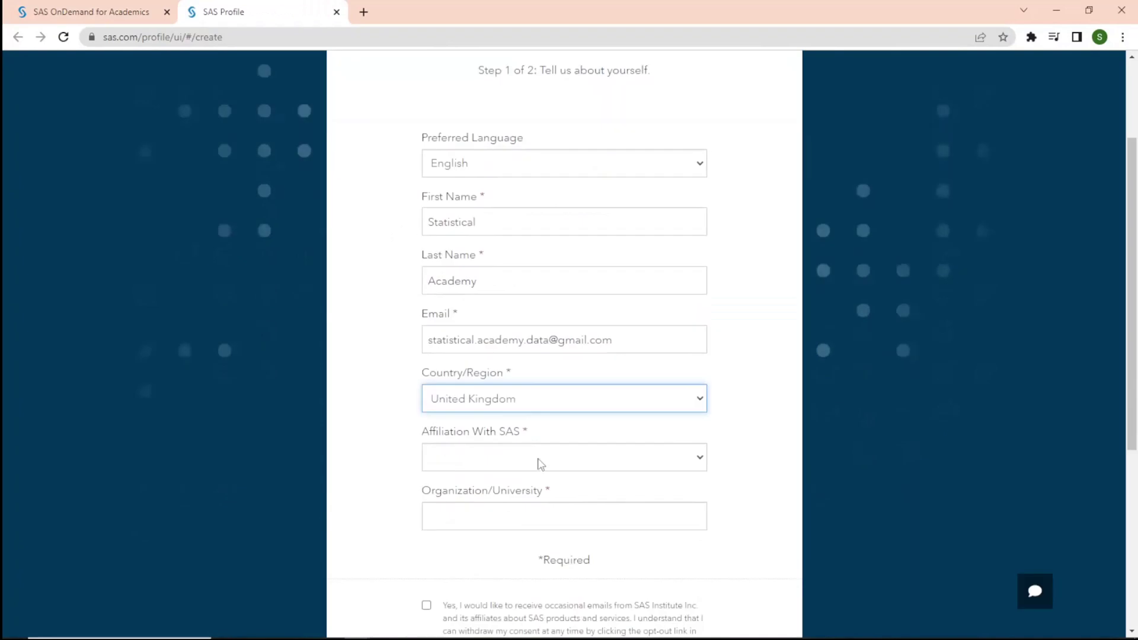
left_click(536, 453)
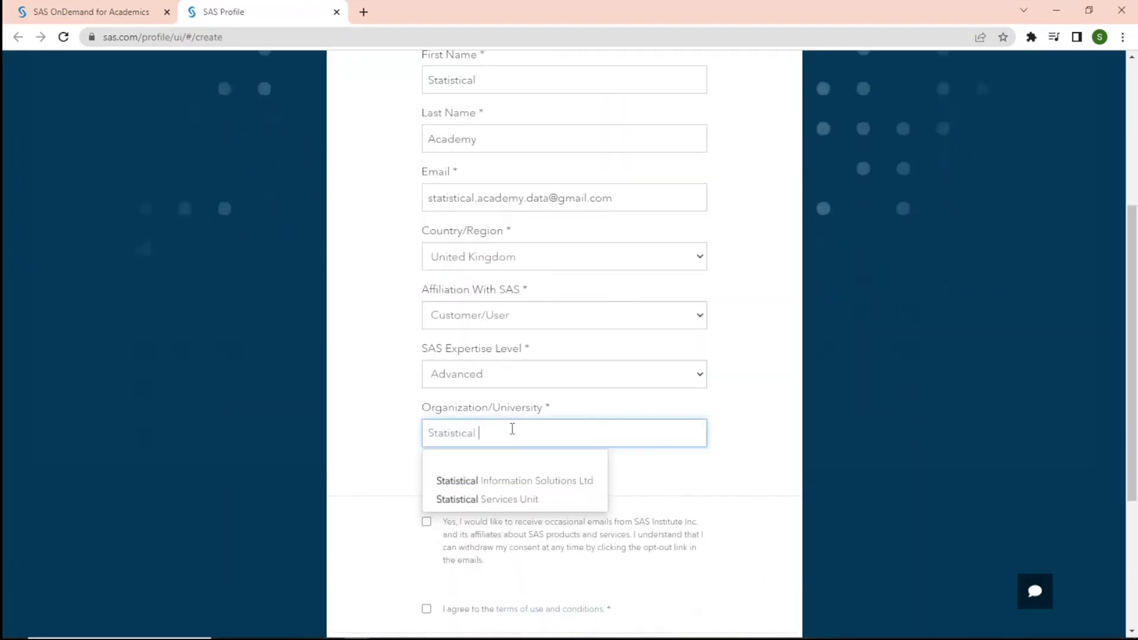
type("Aca")
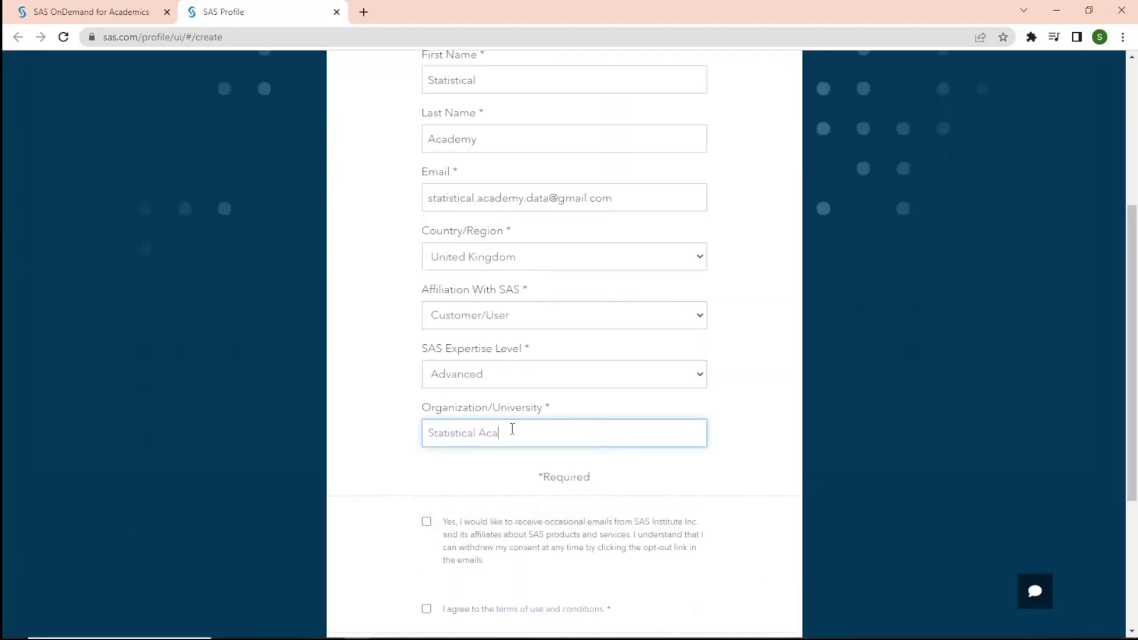
type("demy")
scroll(501, 432, "down", 1)
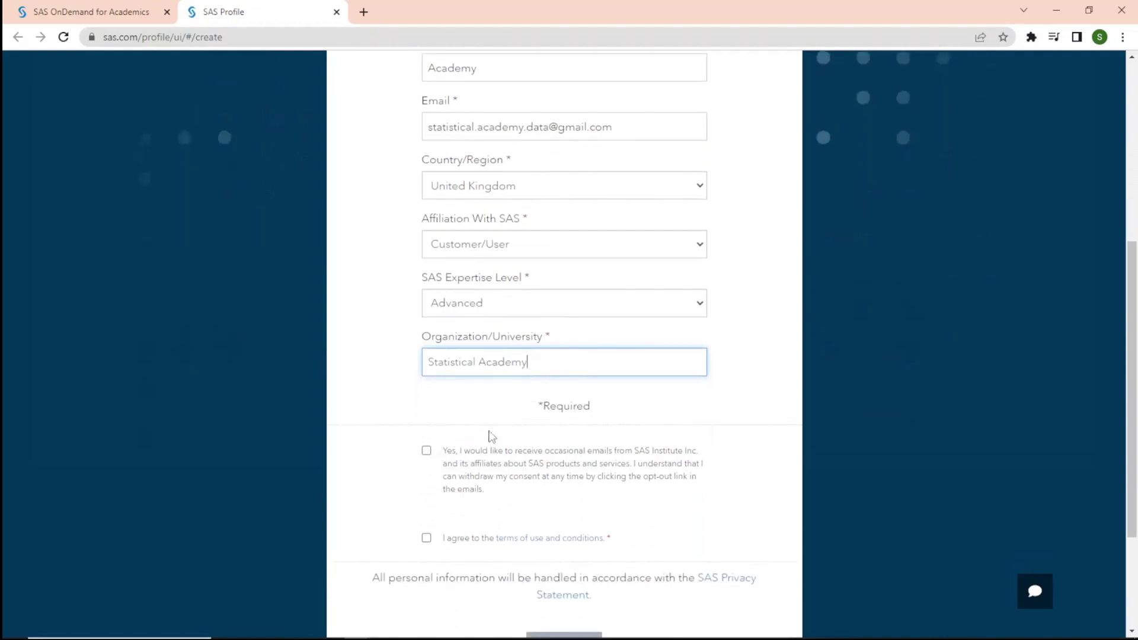
- Opt in to SAS emails, accept the terms of use, and create the profile
left_click(426, 451)
left_click(426, 537)
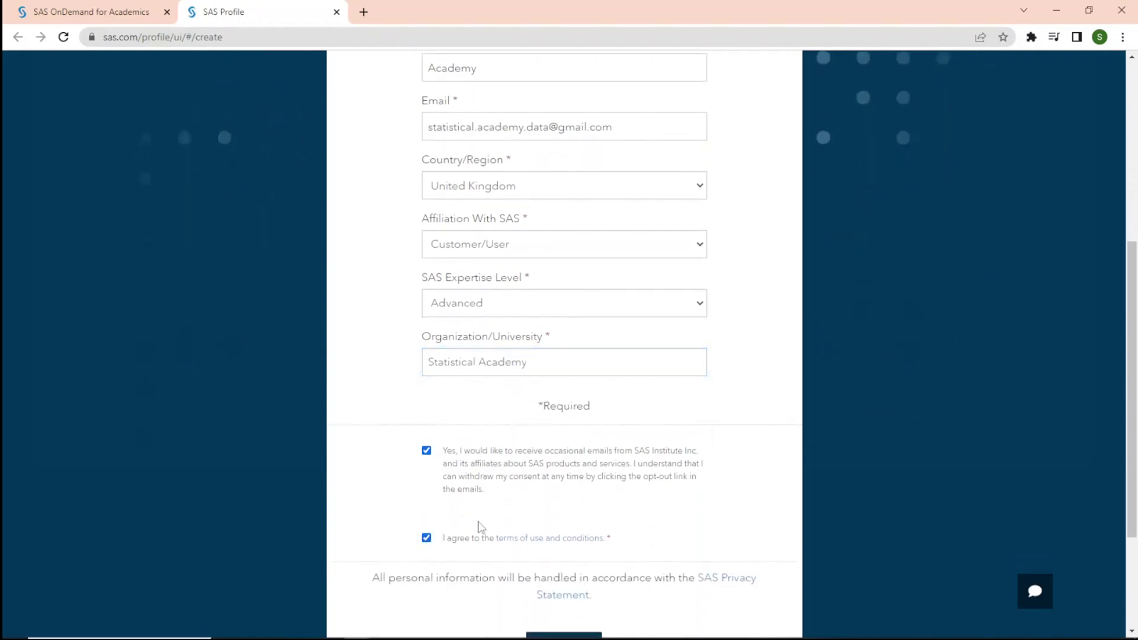
scroll(534, 504, "down", 2)
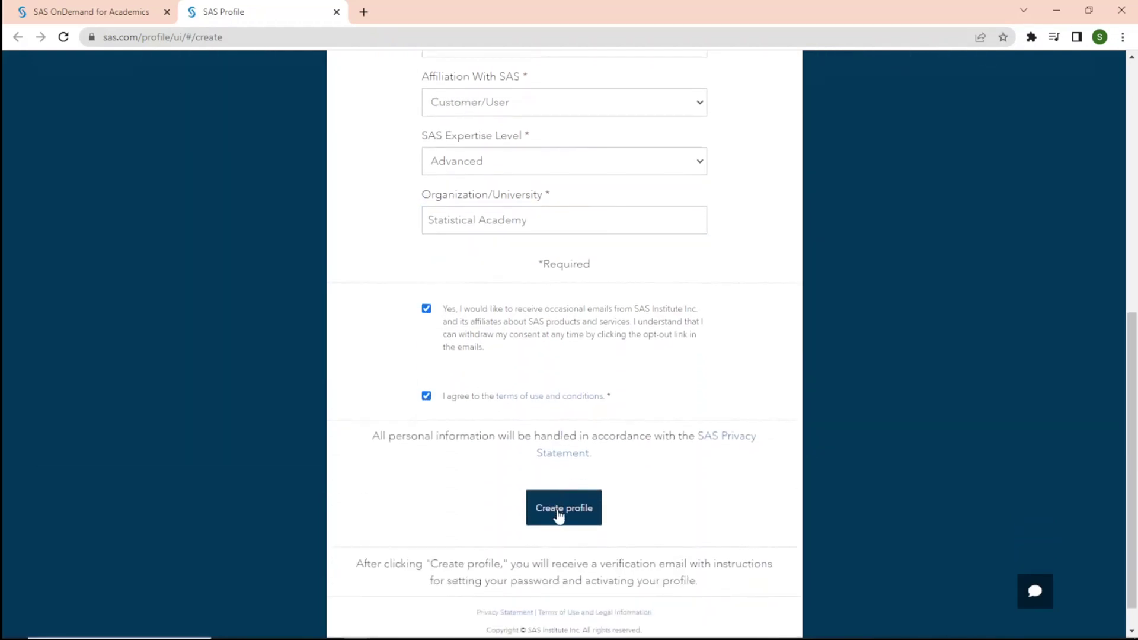
left_click(557, 511)
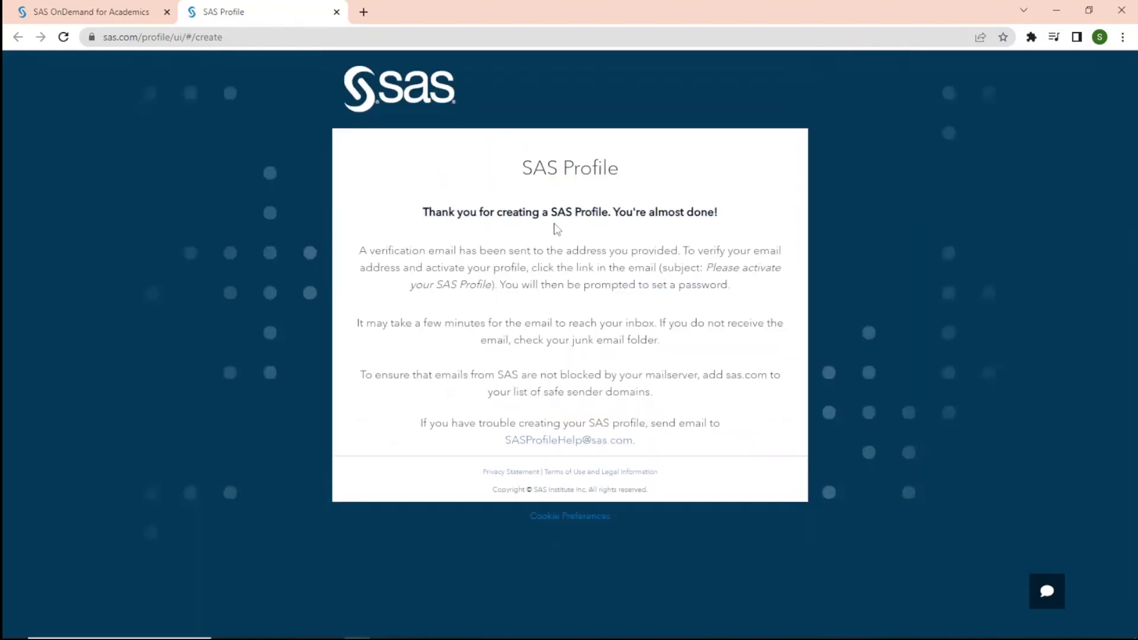
- Open the 'Please activate your SAS Profile' email in the Gmail inbox
key("alt+Tab")
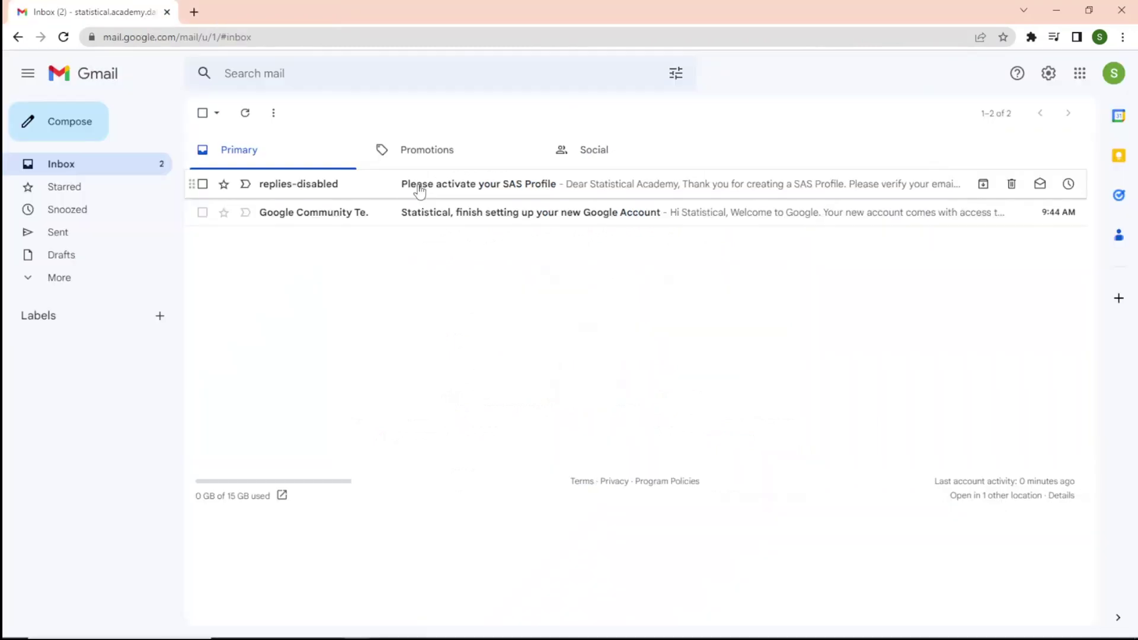
left_click(419, 187)
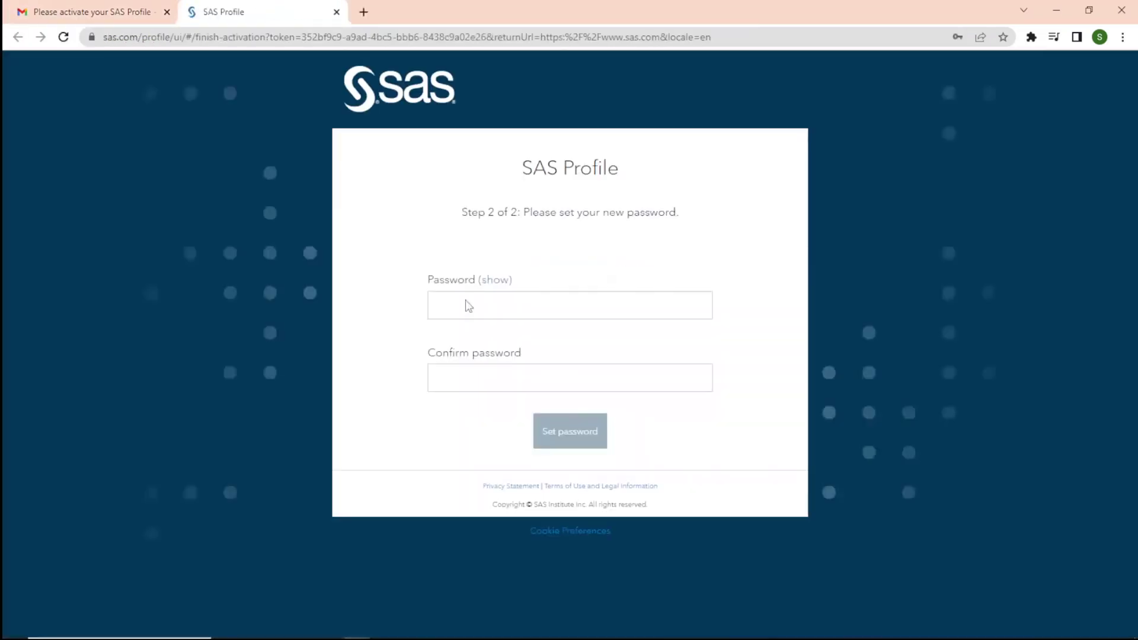
- Enter the new account password in both the Password and Confirm password fields
left_click(469, 307)
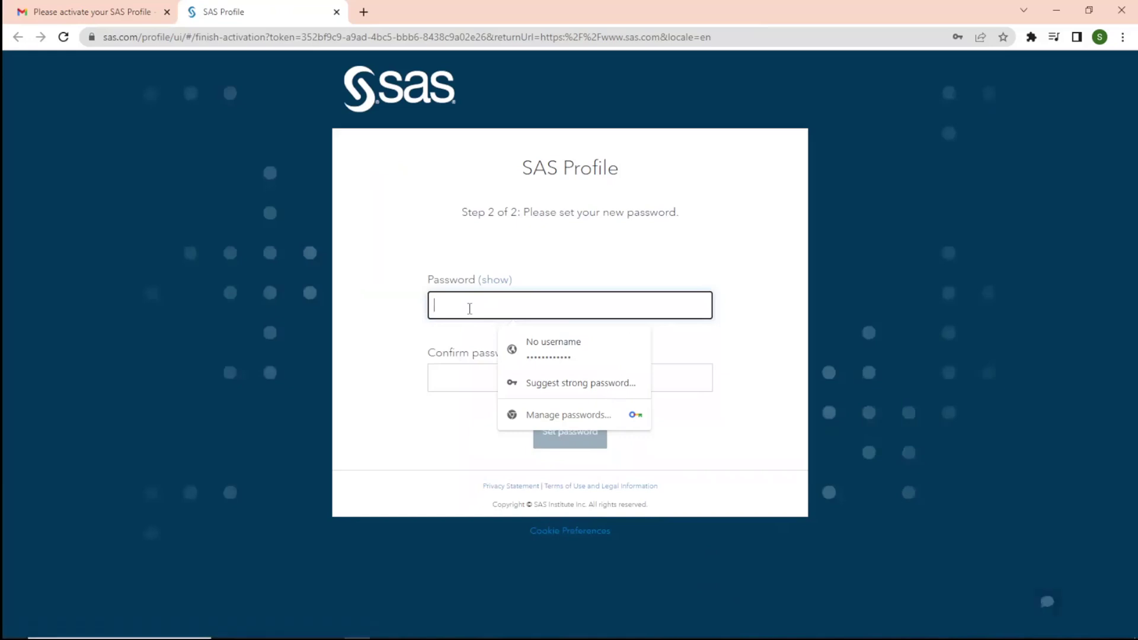
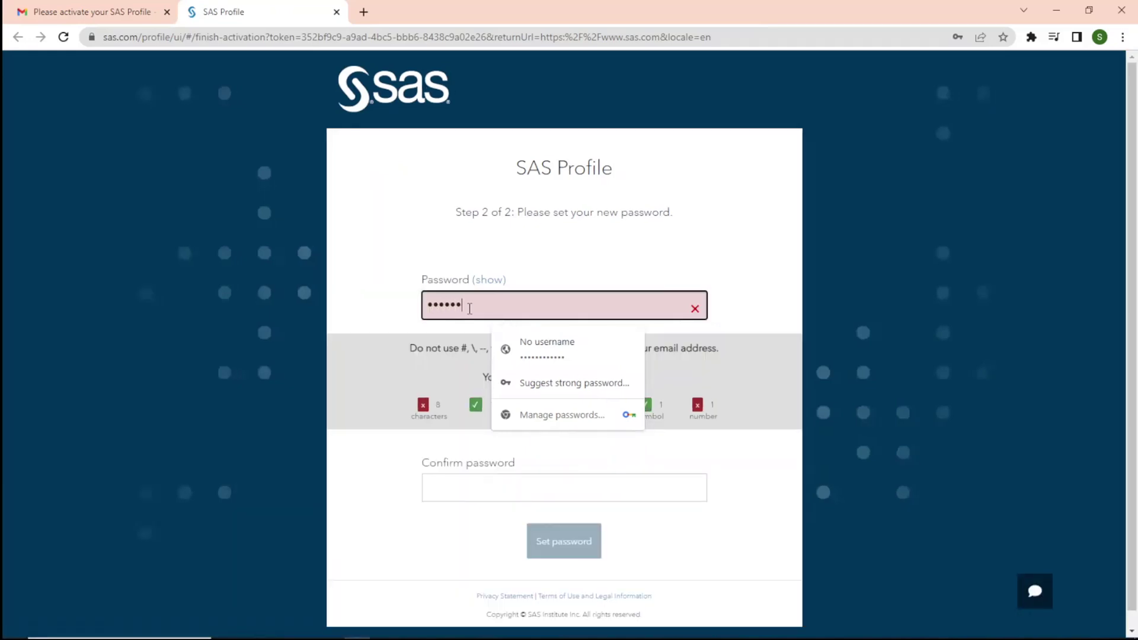
key("Tab")
key("ctrl+v")
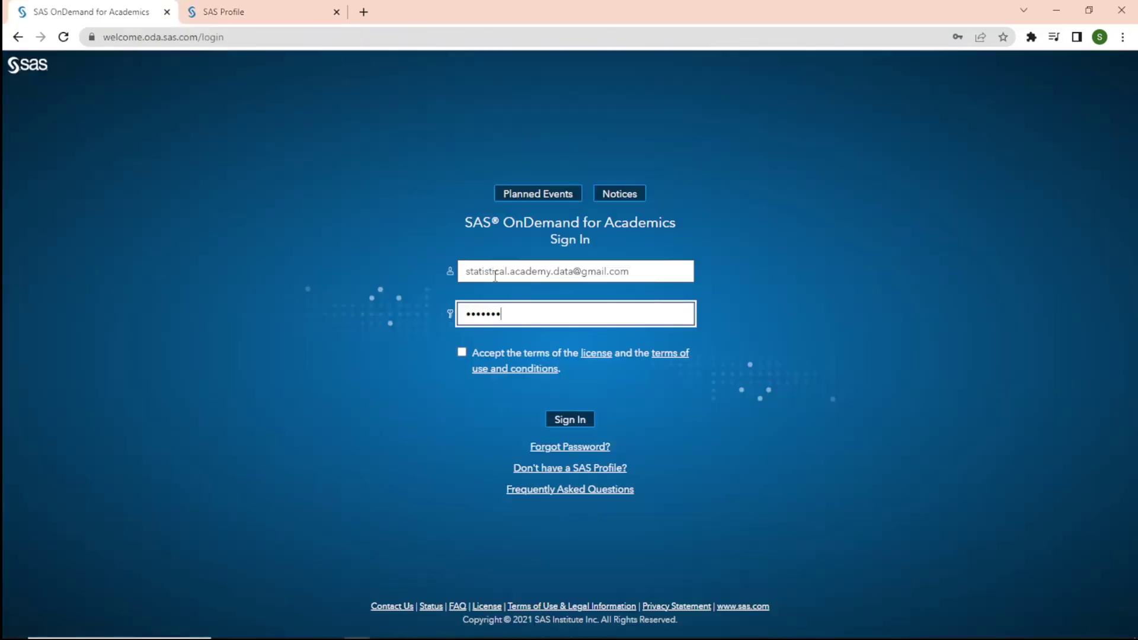
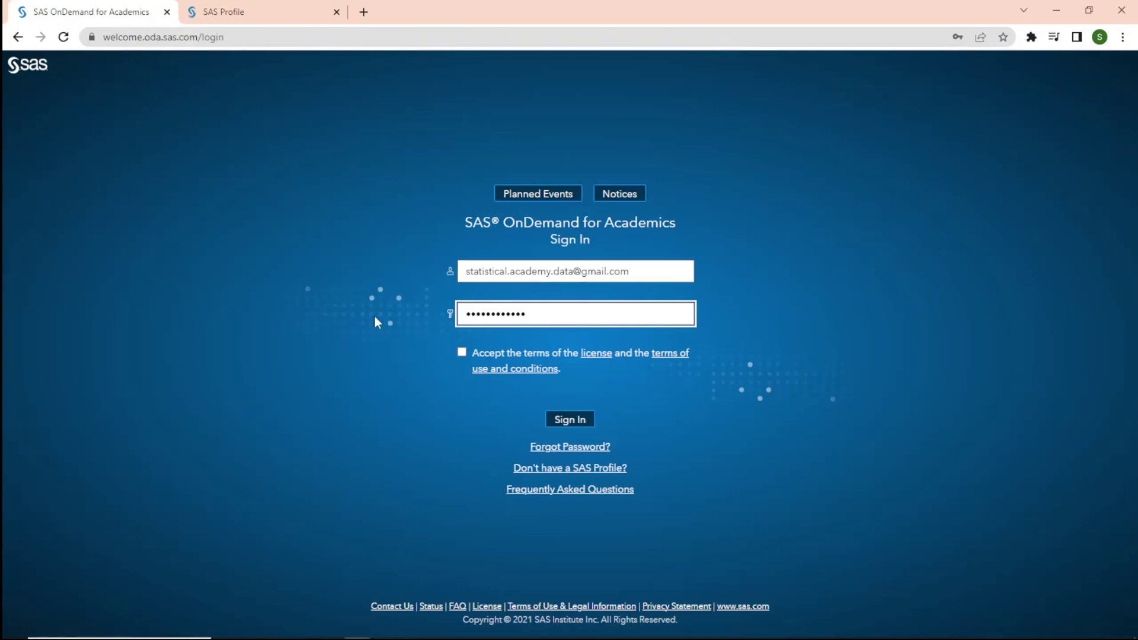
- Finish entering the password, accept the license terms, and sign in to OnDemand
left_click(461, 353)
left_click(569, 421)
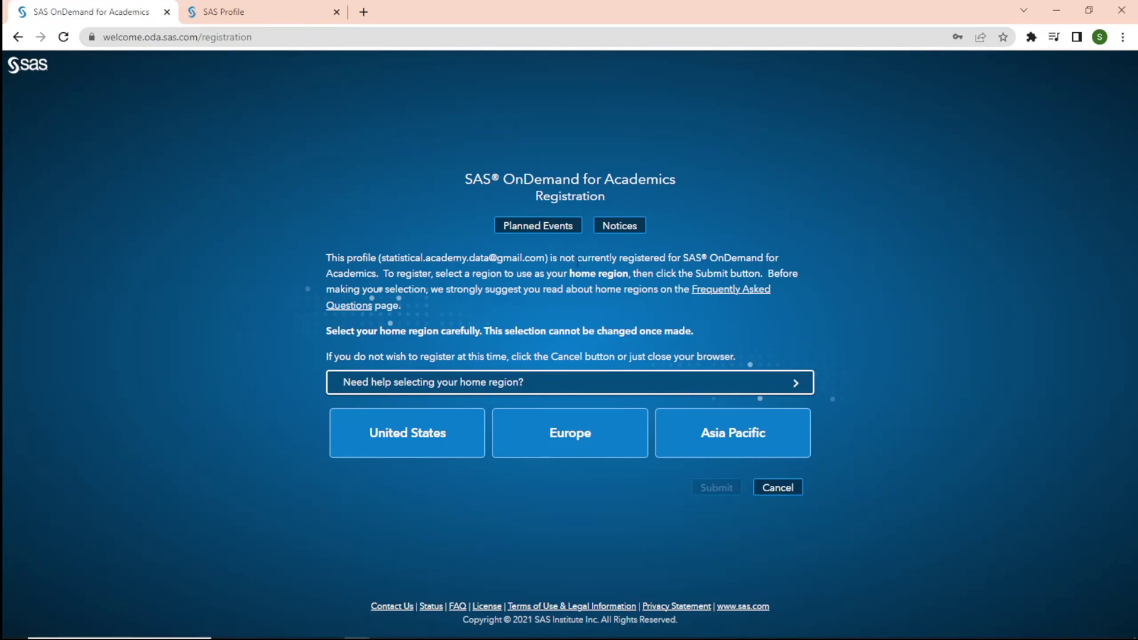
- Choose Europe as the home region, submit it, and confirm the permanent choice
left_click(533, 432)
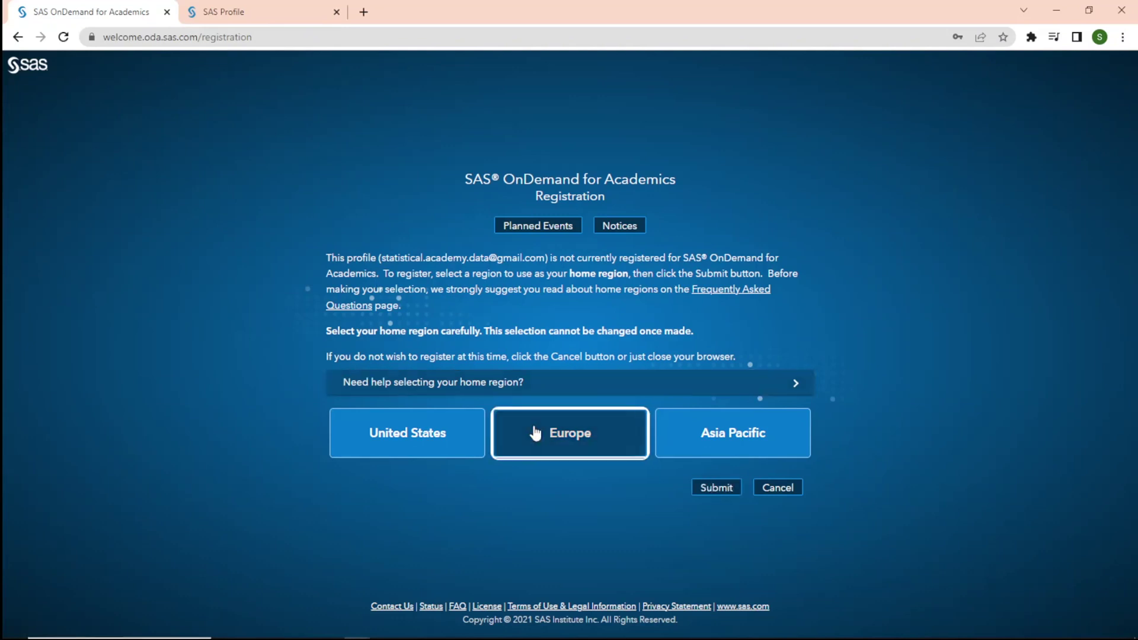
left_click(712, 497)
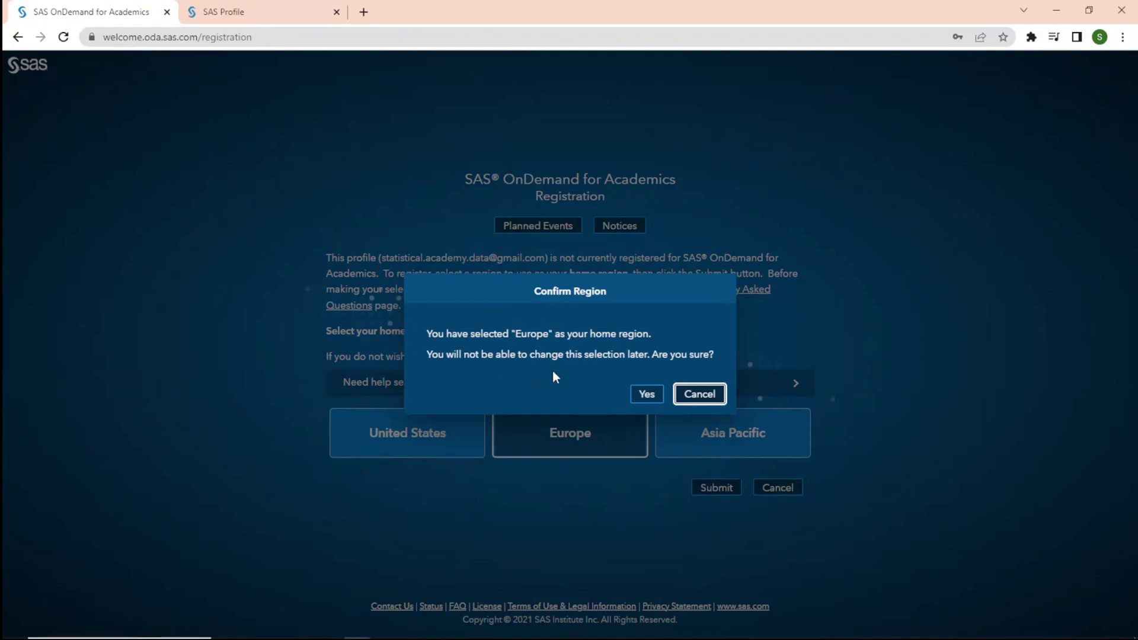
left_click(639, 394)
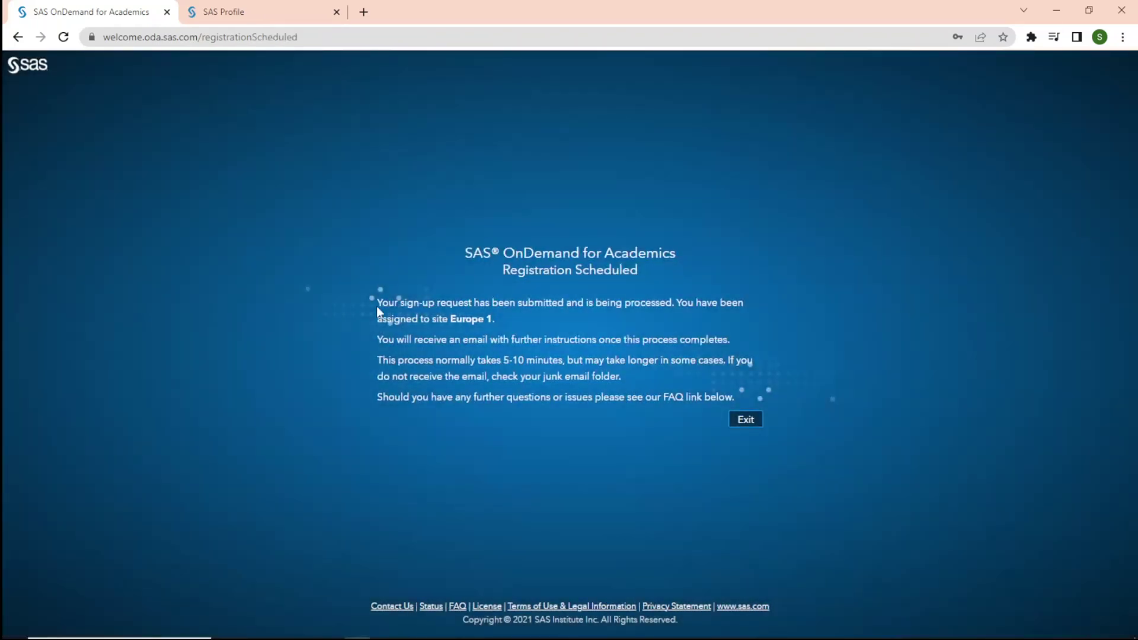
- Highlight the notice sentences about sign-up submission, the follow-up email, and processing time
left_click_drag(376, 306, 581, 310)
left_click_drag(662, 308, 579, 325)
left_click_drag(376, 339, 543, 339)
left_click_drag(625, 339, 728, 340)
left_click_drag(373, 360, 650, 379)
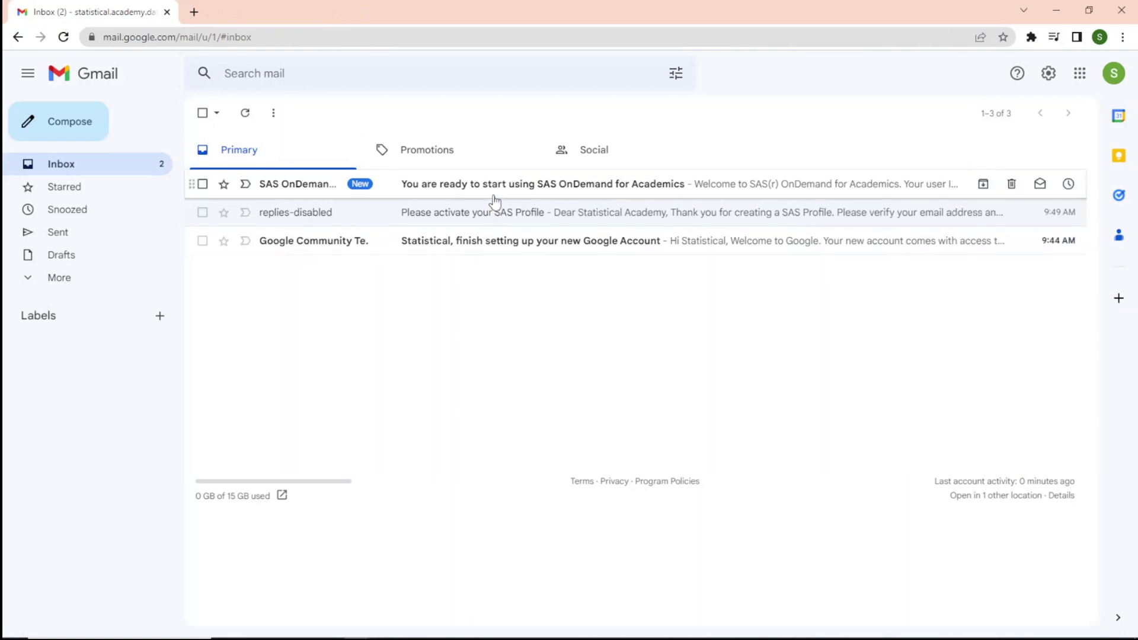
- Open the SAS OnDemand welcome email and highlight the welcome line with the user ID
left_click(494, 196)
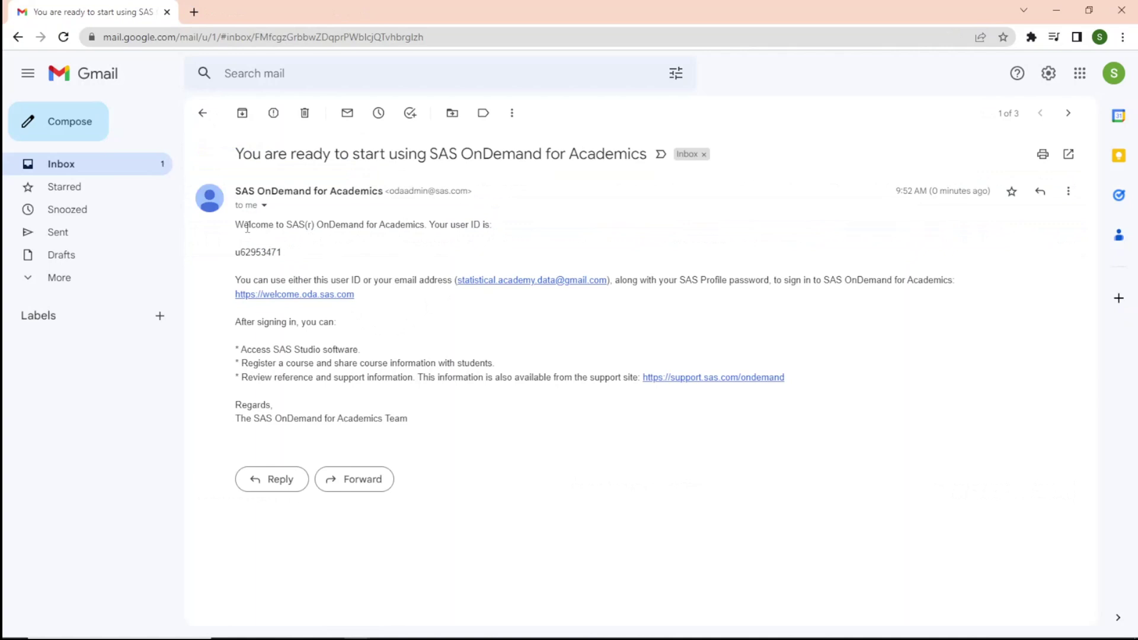
left_click_drag(236, 225, 483, 251)
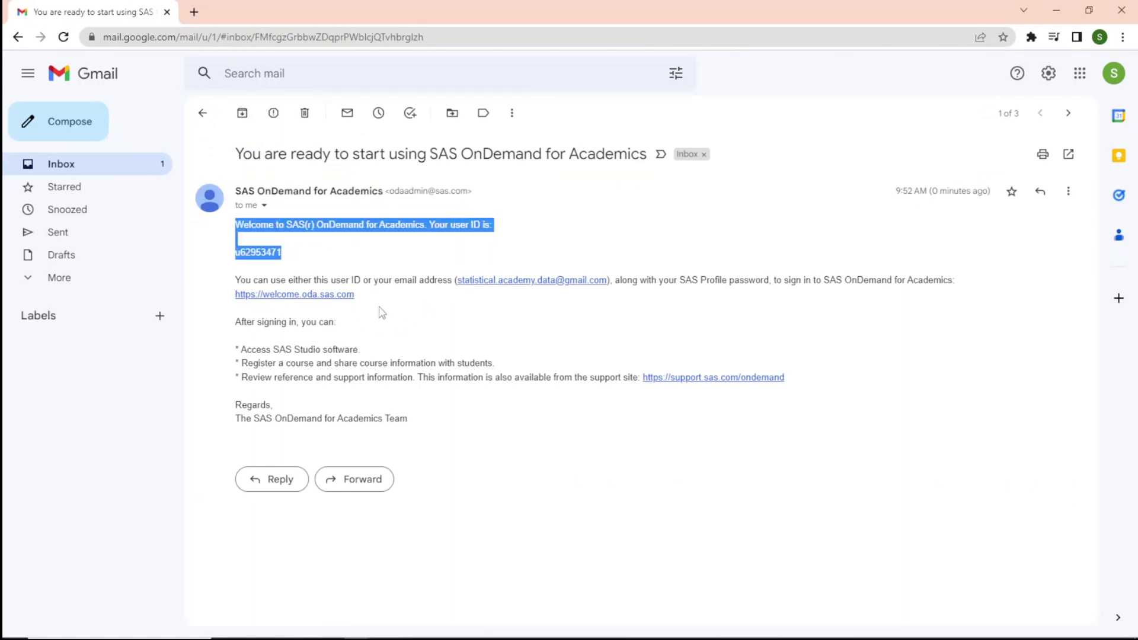
left_click(400, 297)
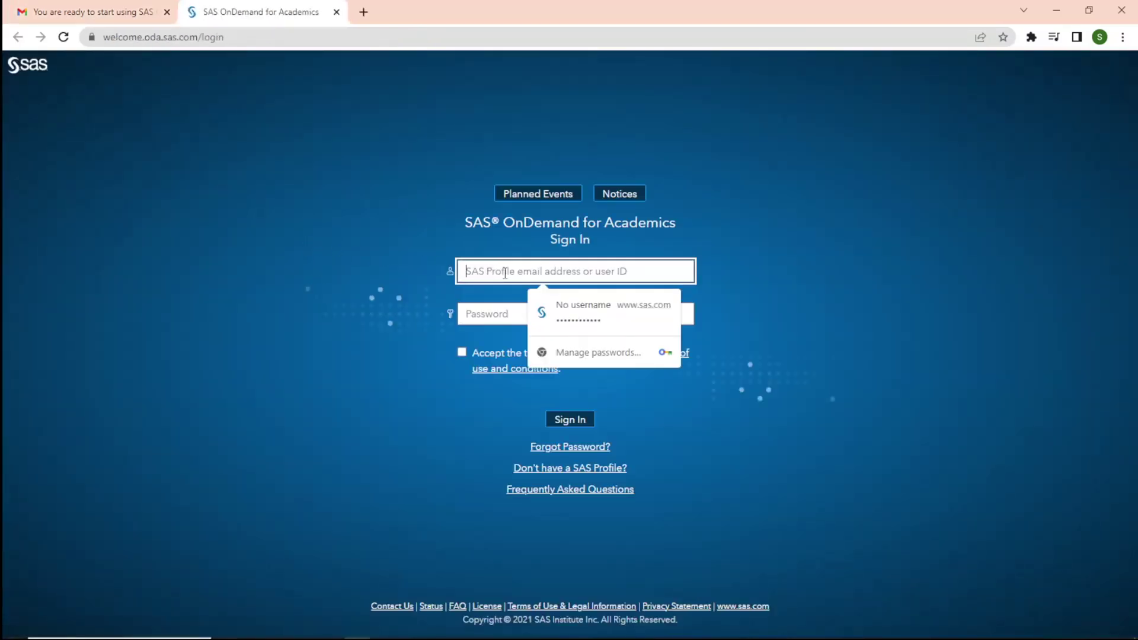
- Accept the terms, sign in, launch SAS Studio, and type the comment in Program 1
left_click(462, 352)
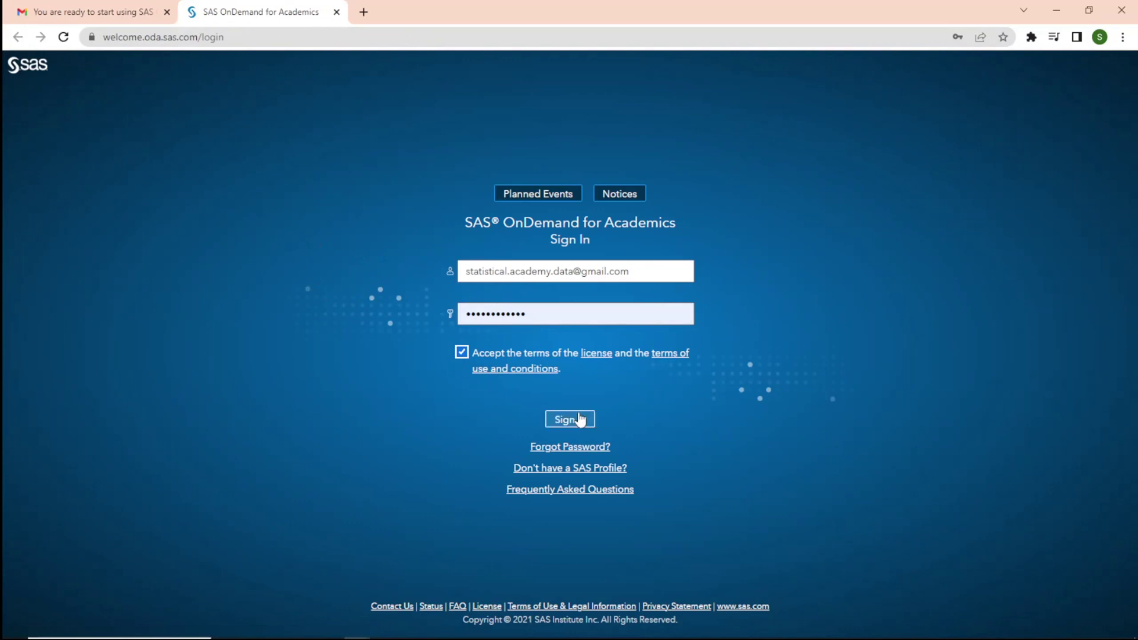
left_click(580, 420)
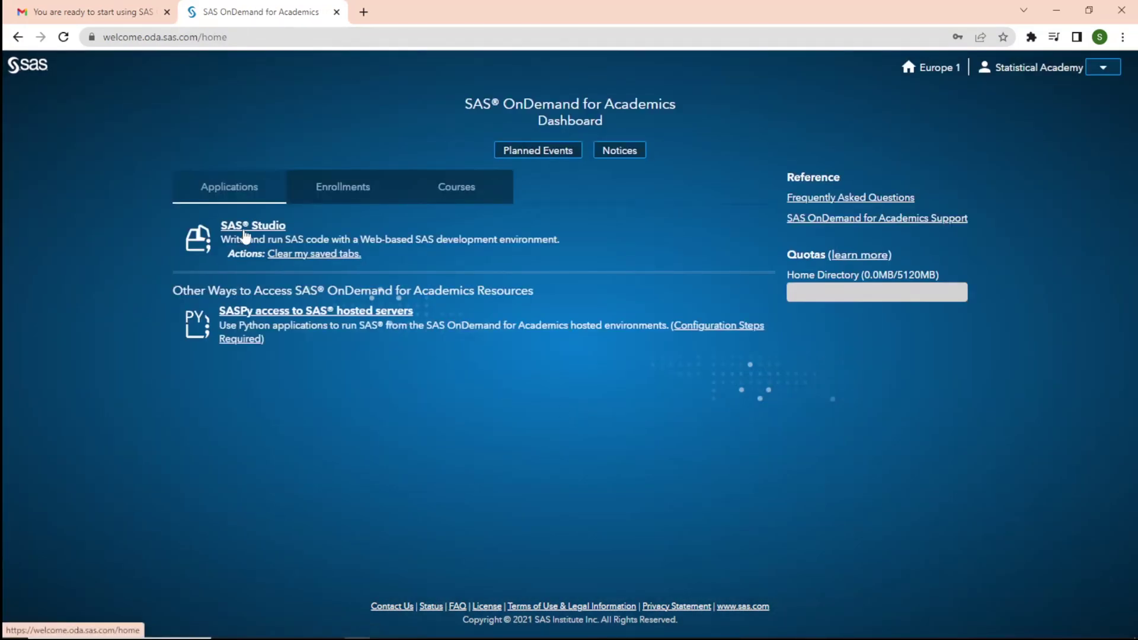
left_click(241, 226)
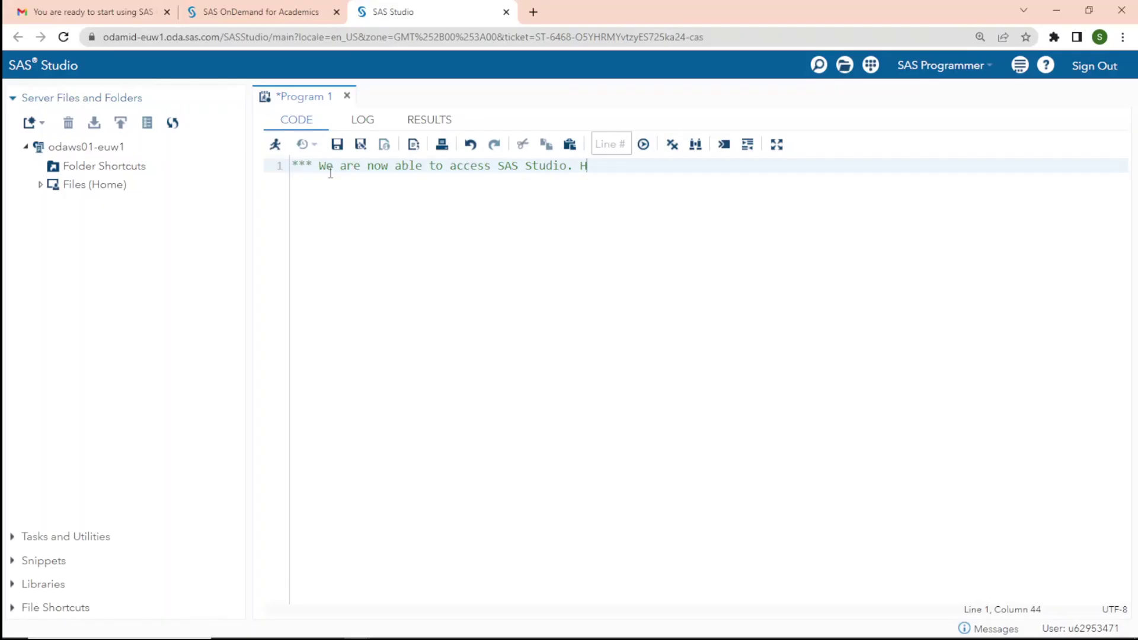
type("appy Progrm")
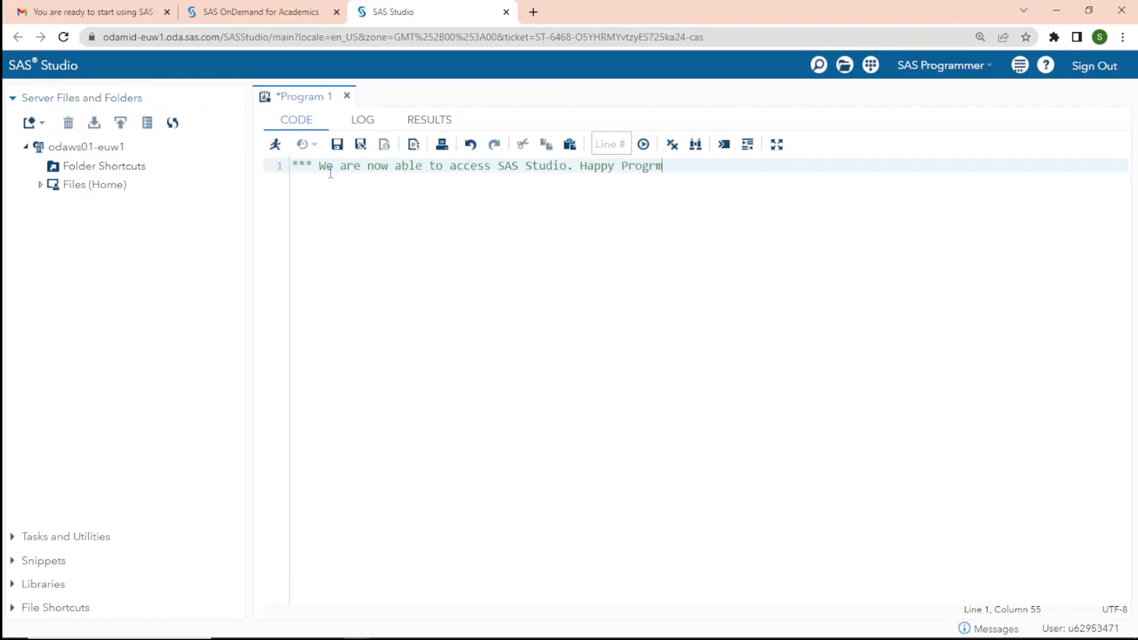